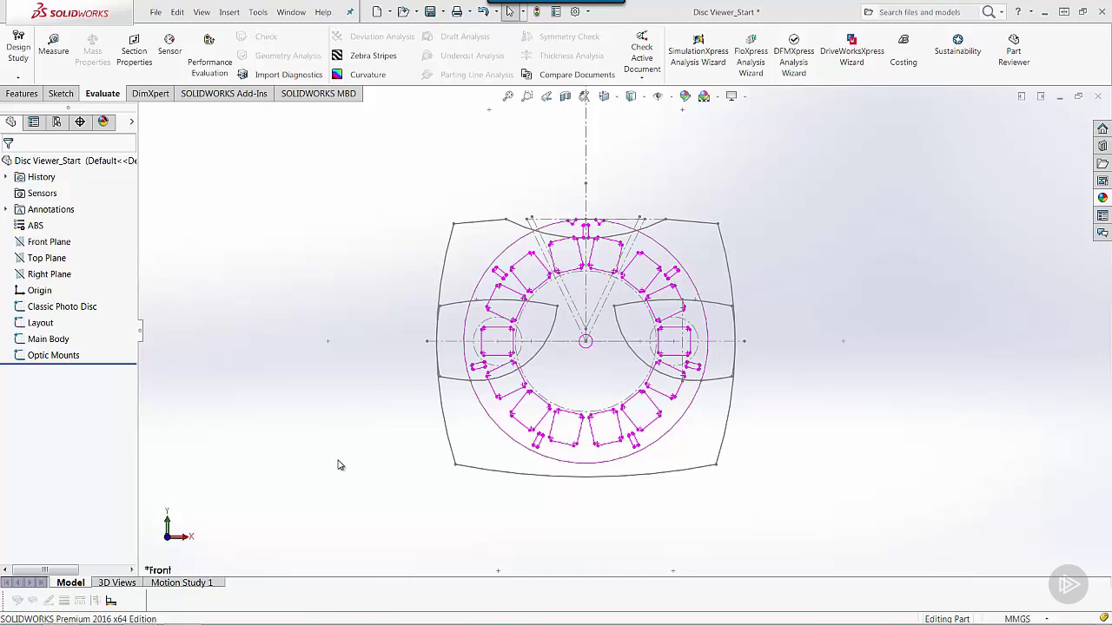
Start a blind Boss-Extrude of the Main Body sketch with a depth of 8 mm
left_click(49, 346)
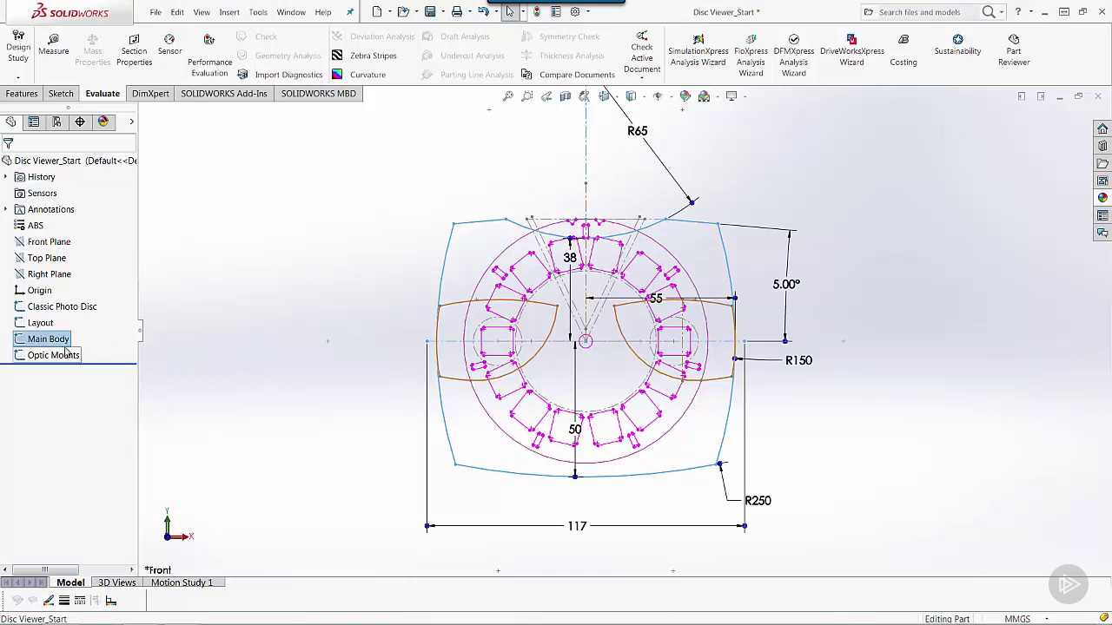
left_click(23, 93)
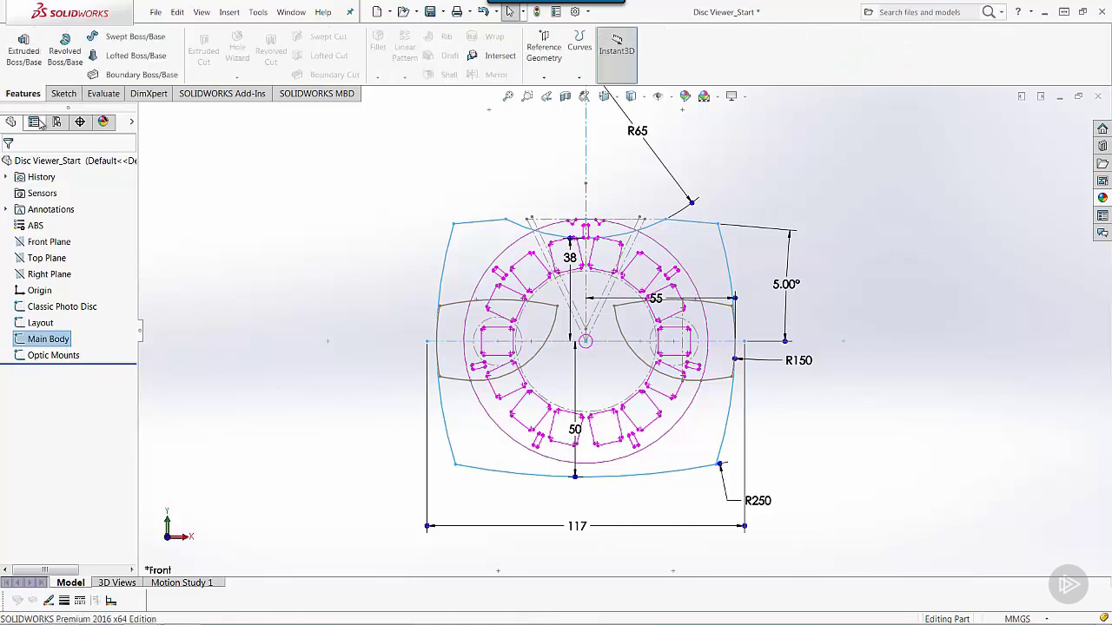
left_click(24, 48)
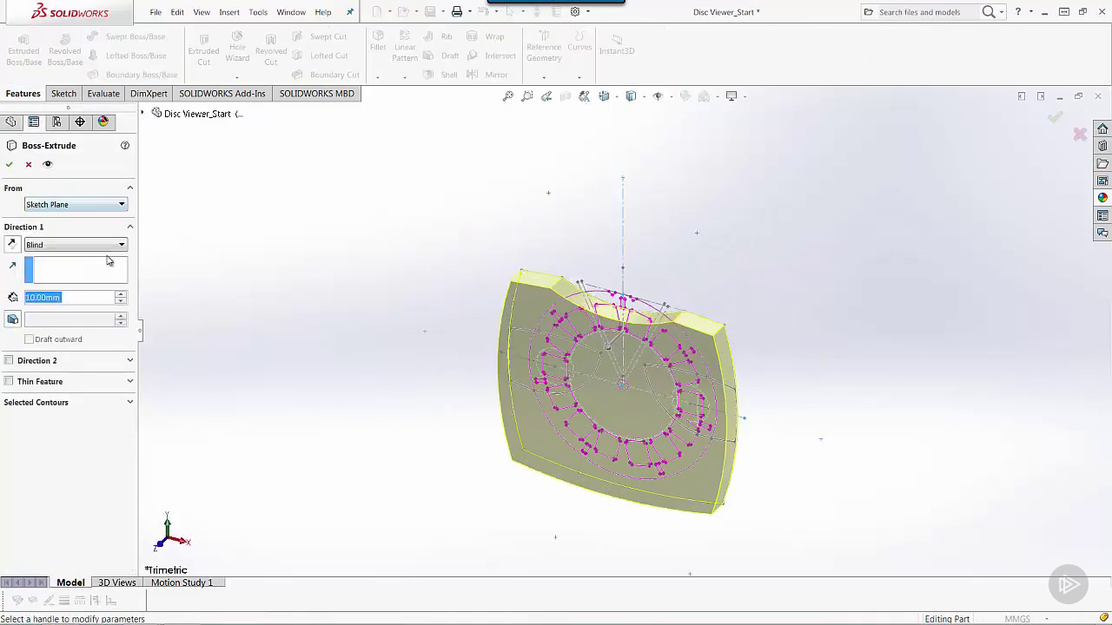
type("8")
key("Return")
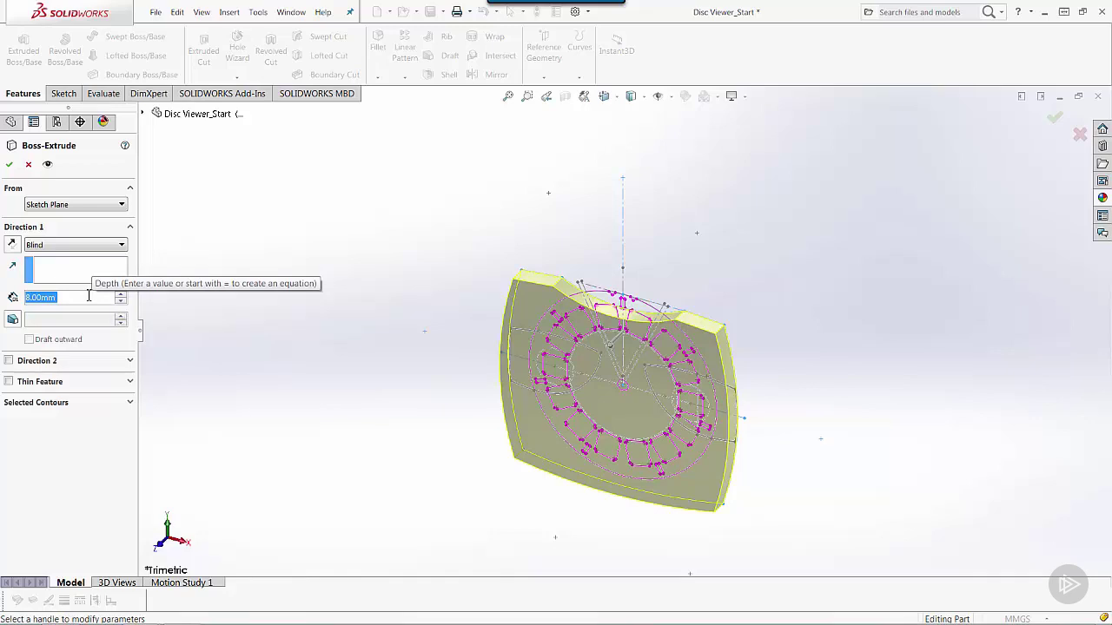
Add a 3° inward draft to the main body extrusion and finish the feature
left_click(13, 320)
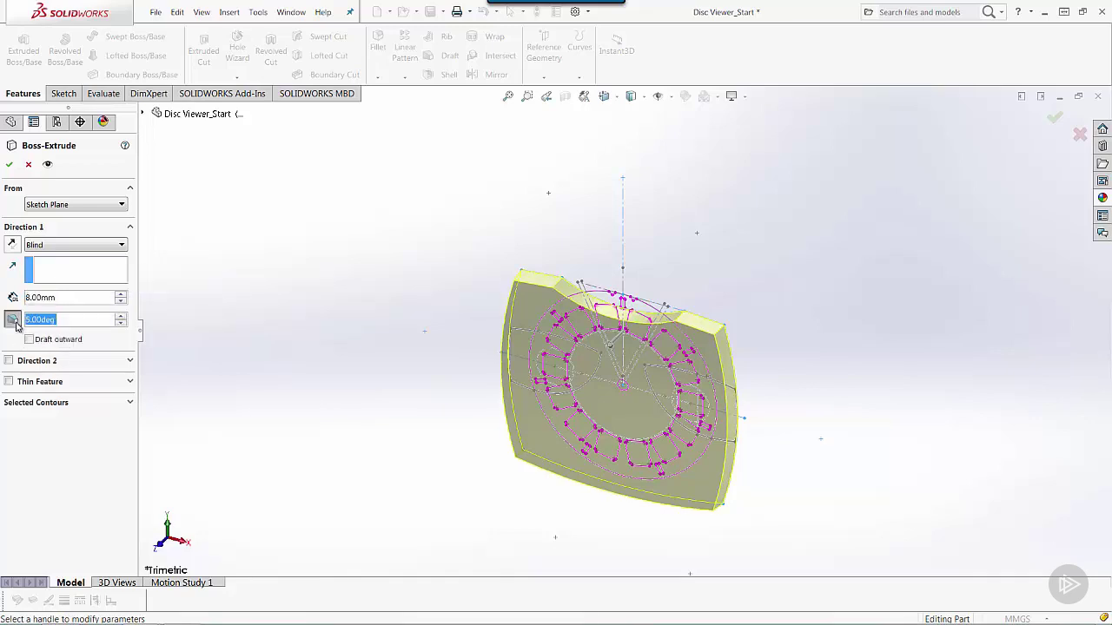
scroll(76, 323, "down", 2)
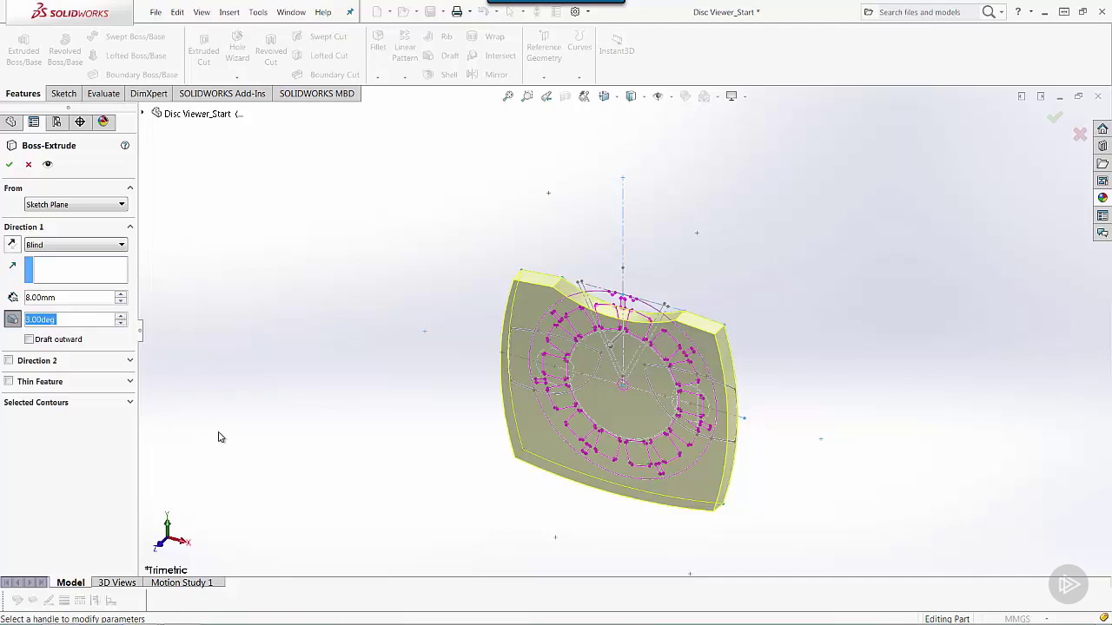
middle_click_drag(218, 437, 230, 382)
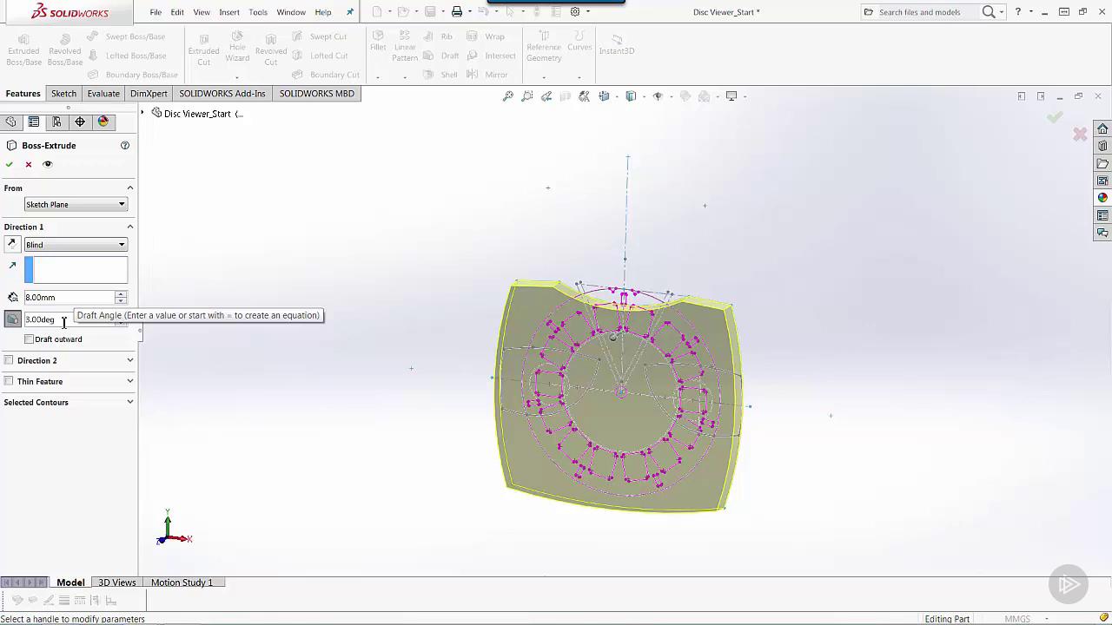
left_click(9, 164)
mouse_move(293, 431)
middle_mouse_down()
mouse_move(298, 449)
mouse_move(303, 399)
mouse_move(332, 394)
mouse_move(385, 442)
mouse_move(311, 409)
mouse_move(283, 419)
mouse_move(287, 447)
middle_mouse_up()
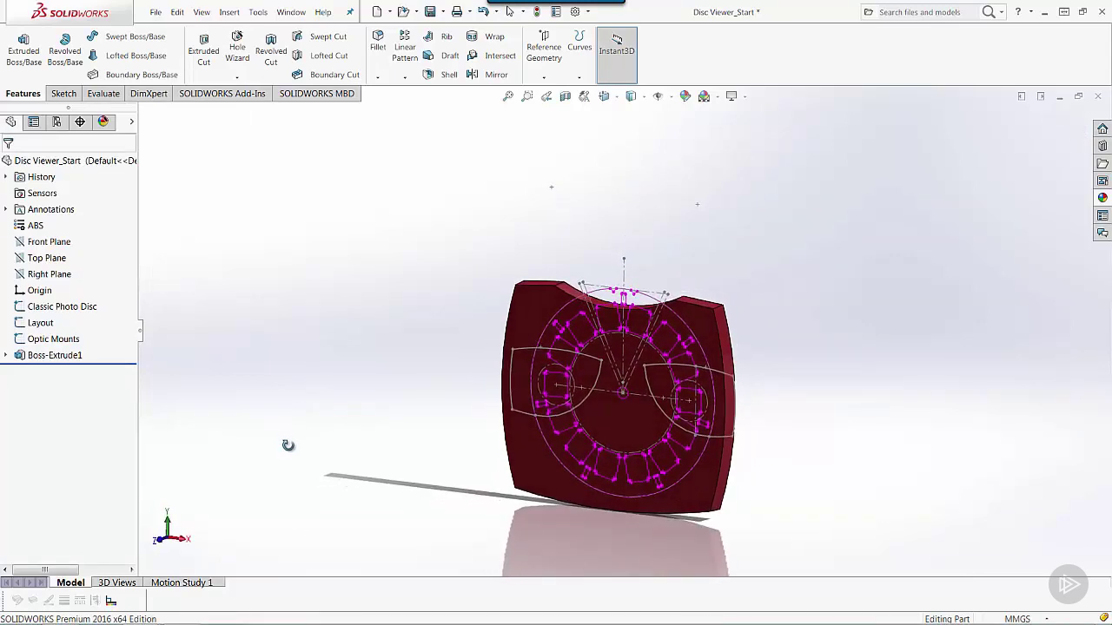
Rename the main body extrusion feature as "Main Body Near Side"
left_click(76, 356)
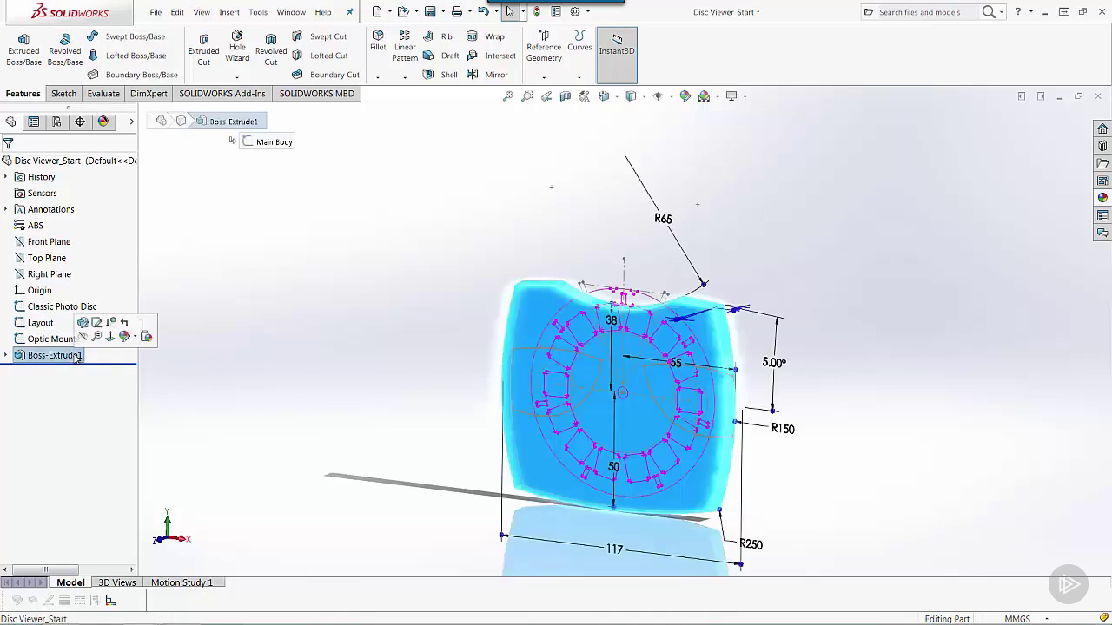
left_click(75, 356)
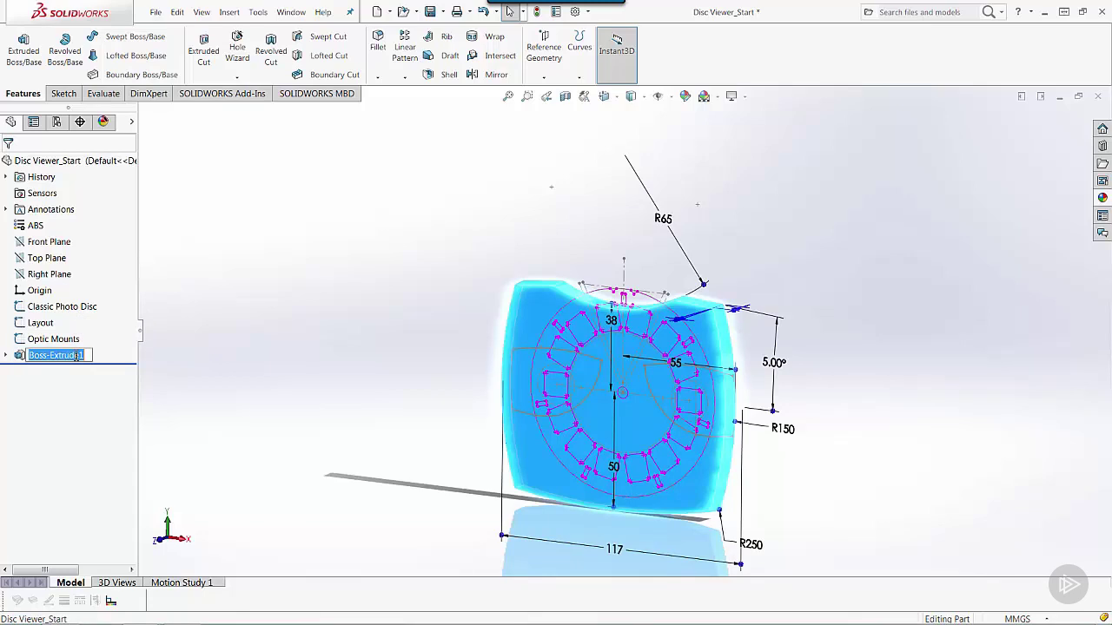
type("M")
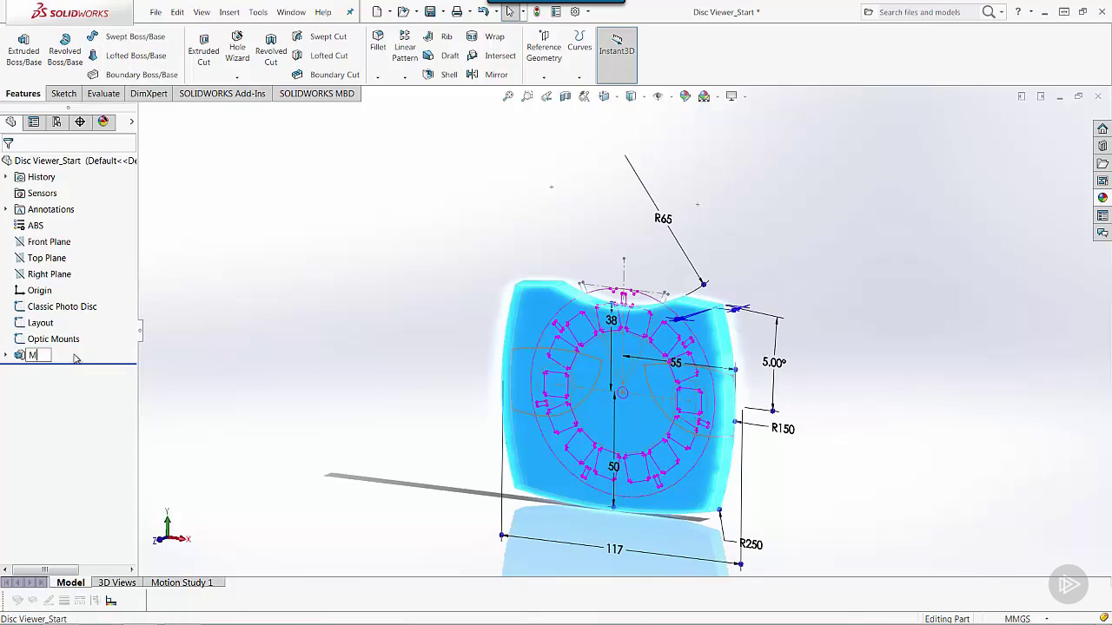
type("ain Body")
type(" Rear")
type(" Side")
left_click(77, 356)
key("BackSpace")
type("N")
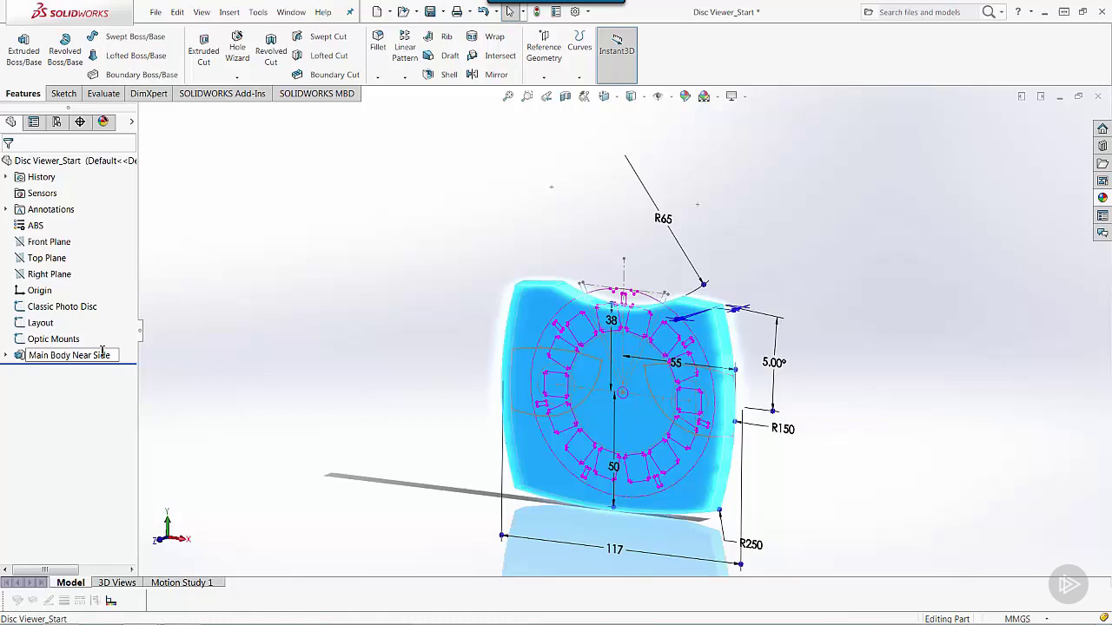
left_click(287, 375)
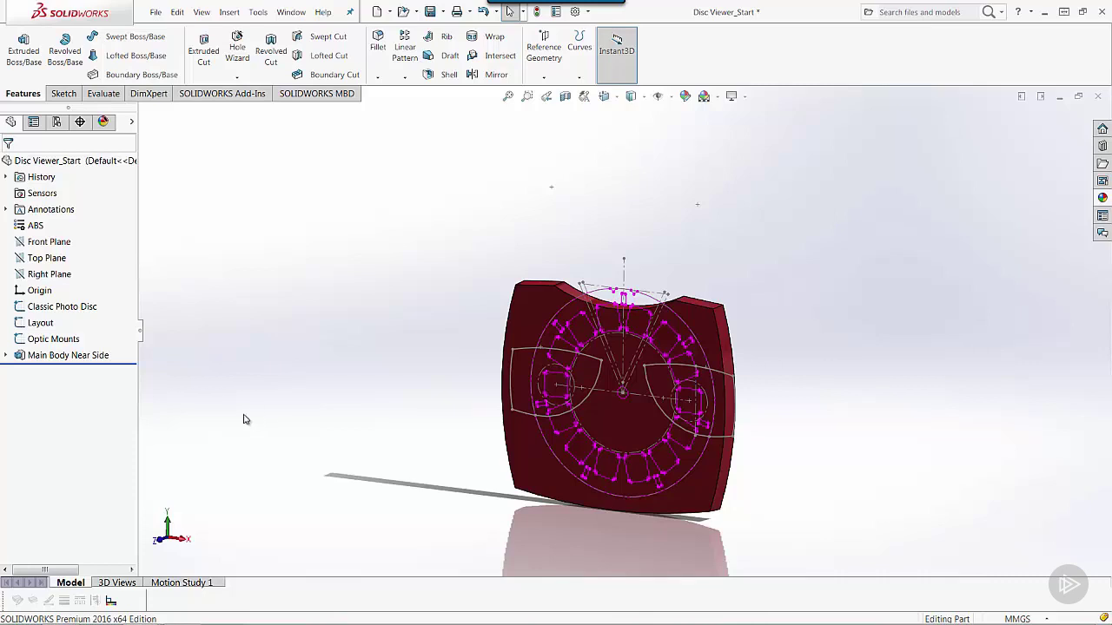
Hide the Classic Photo Disc and Layout sketches
mouse_move(243, 416)
middle_mouse_down()
mouse_move(258, 385)
mouse_move(261, 424)
middle_mouse_up()
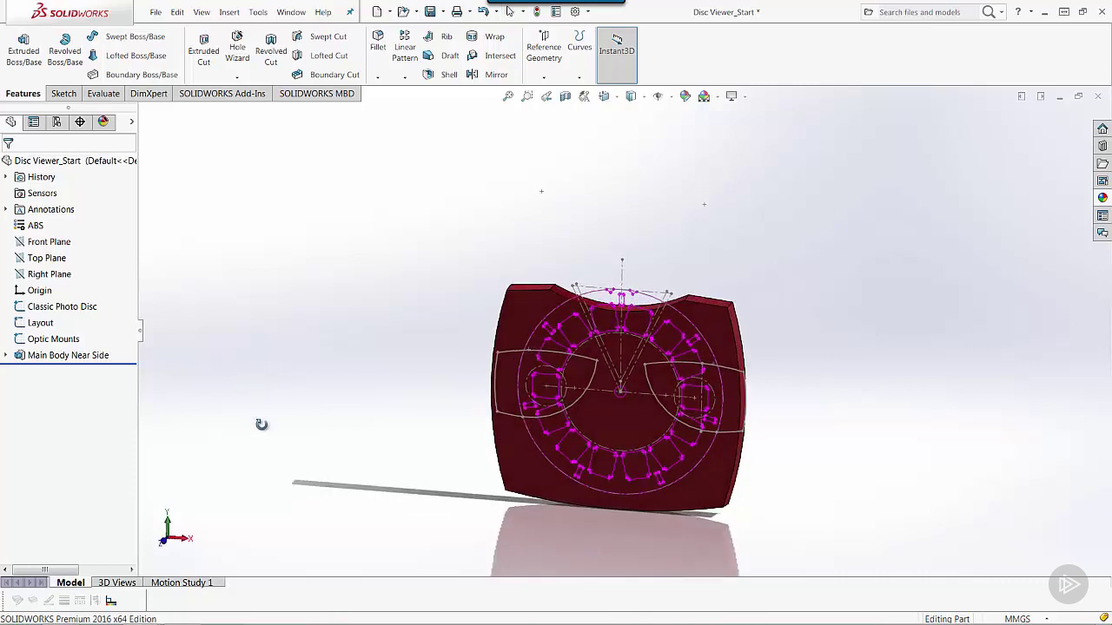
key("Escape")
middle_click_drag(343, 417, 365, 377)
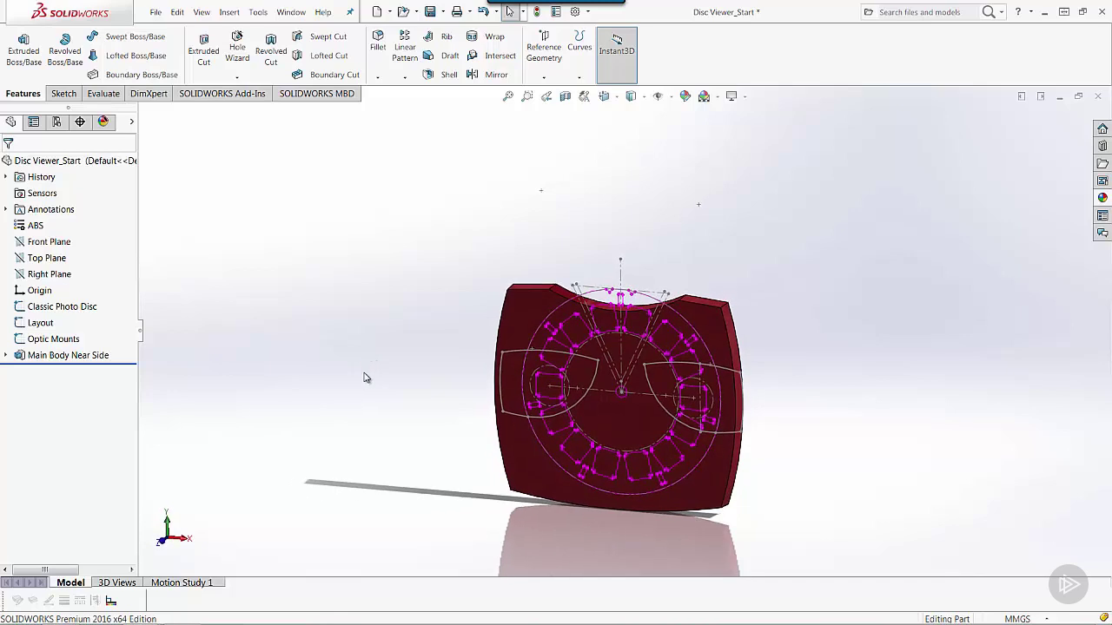
left_click(78, 308)
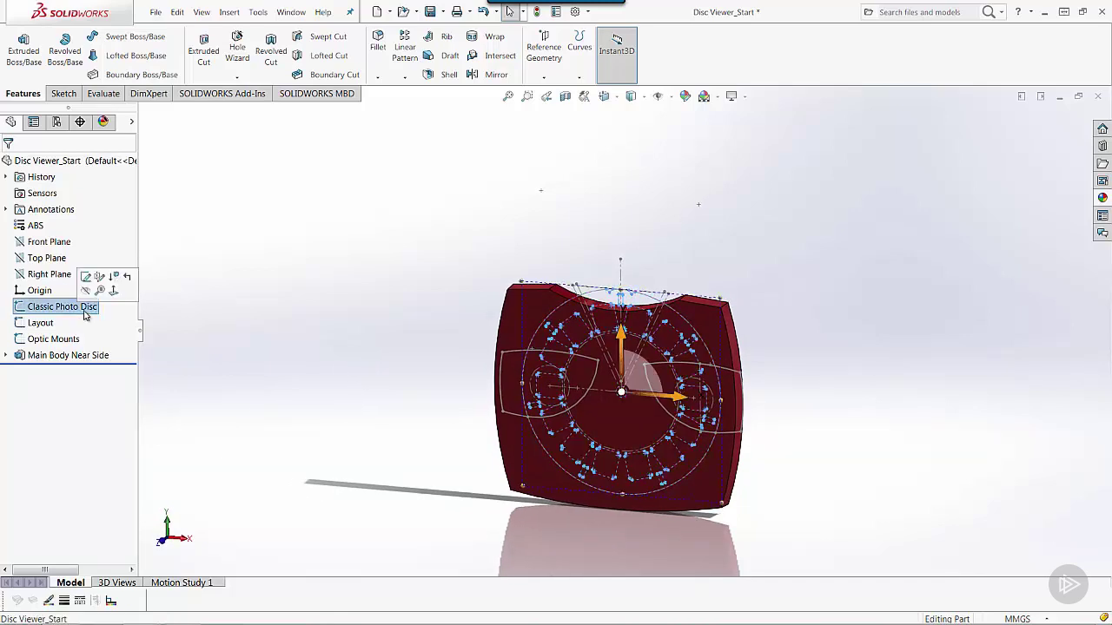
left_click(85, 277)
left_click(41, 323)
left_click(85, 292)
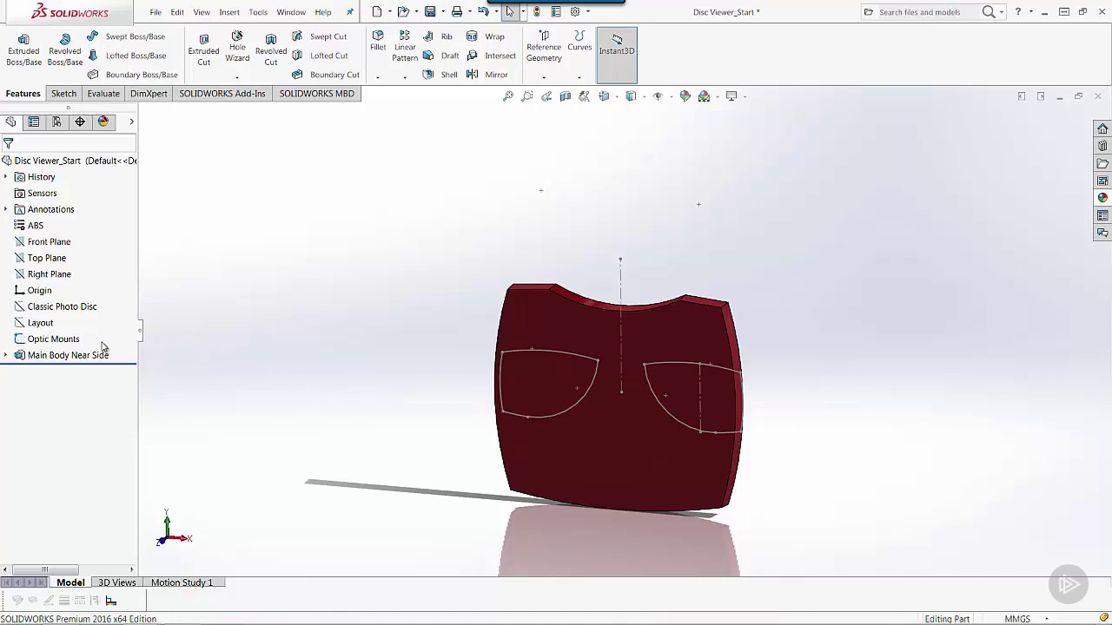
Start a Boss-Extrude of the Optic Mounts sketch, beginning at a 45 mm offset from the sketch plane
left_click(52, 338)
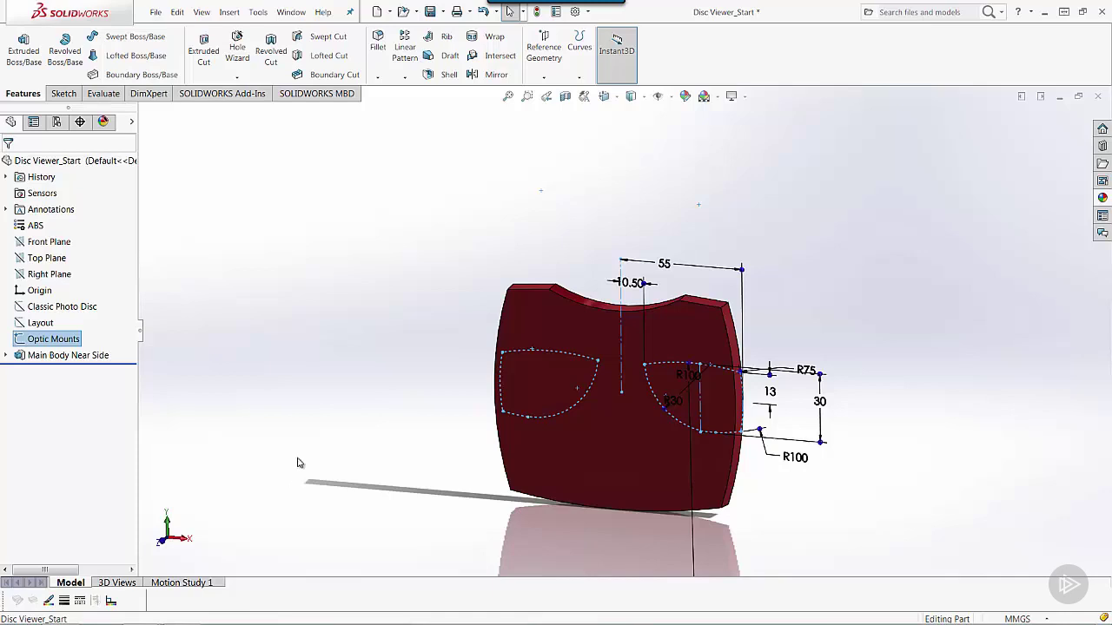
left_click(318, 400)
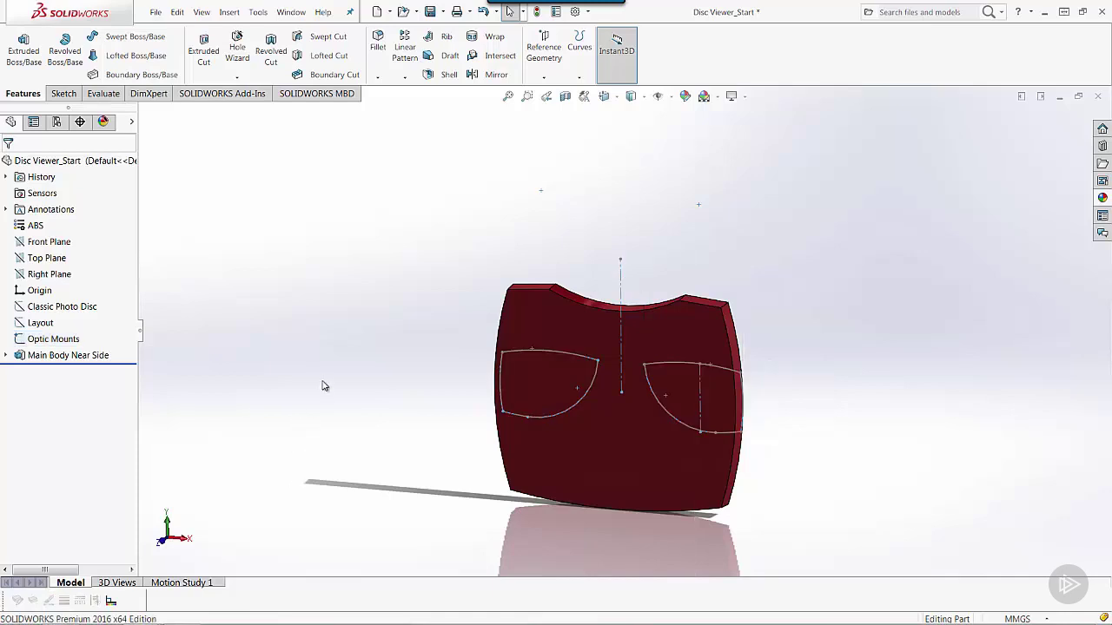
left_click(64, 344)
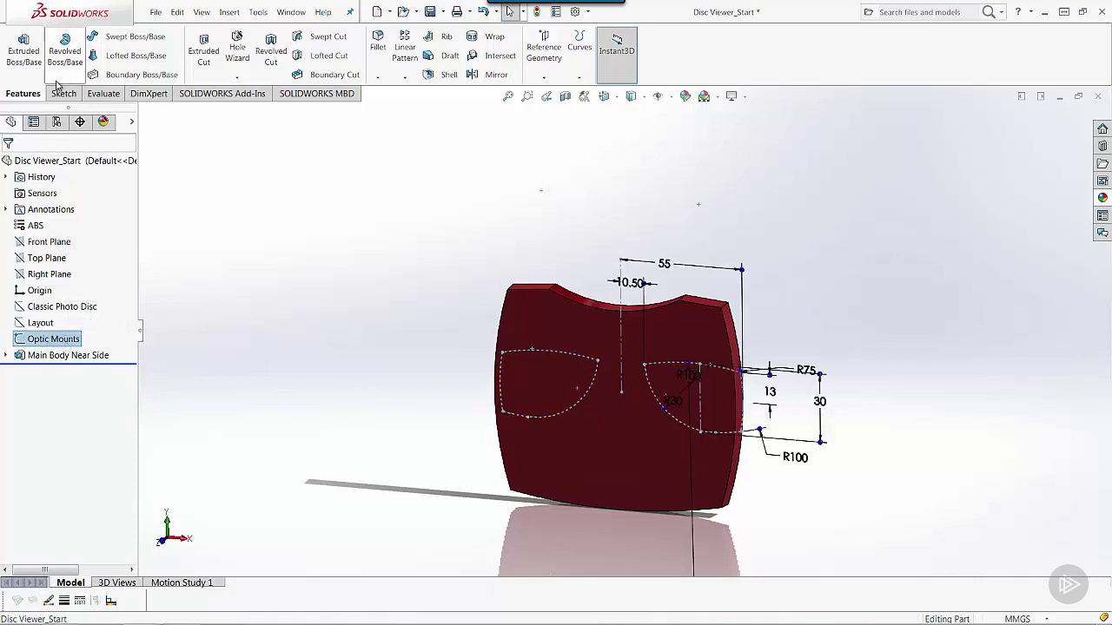
left_click(24, 53)
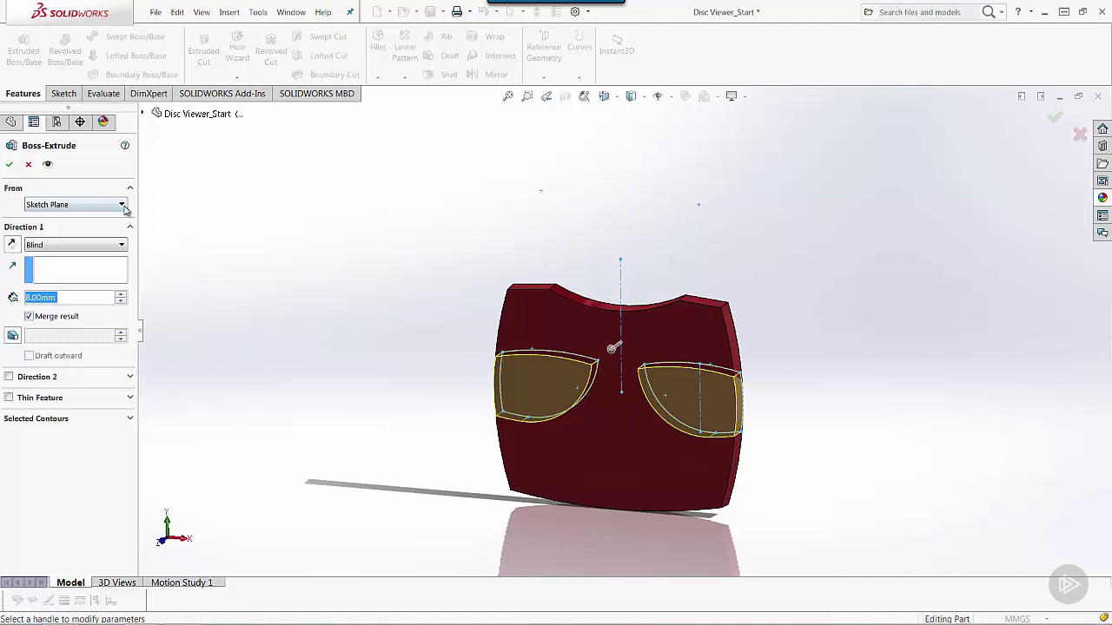
left_click(125, 205)
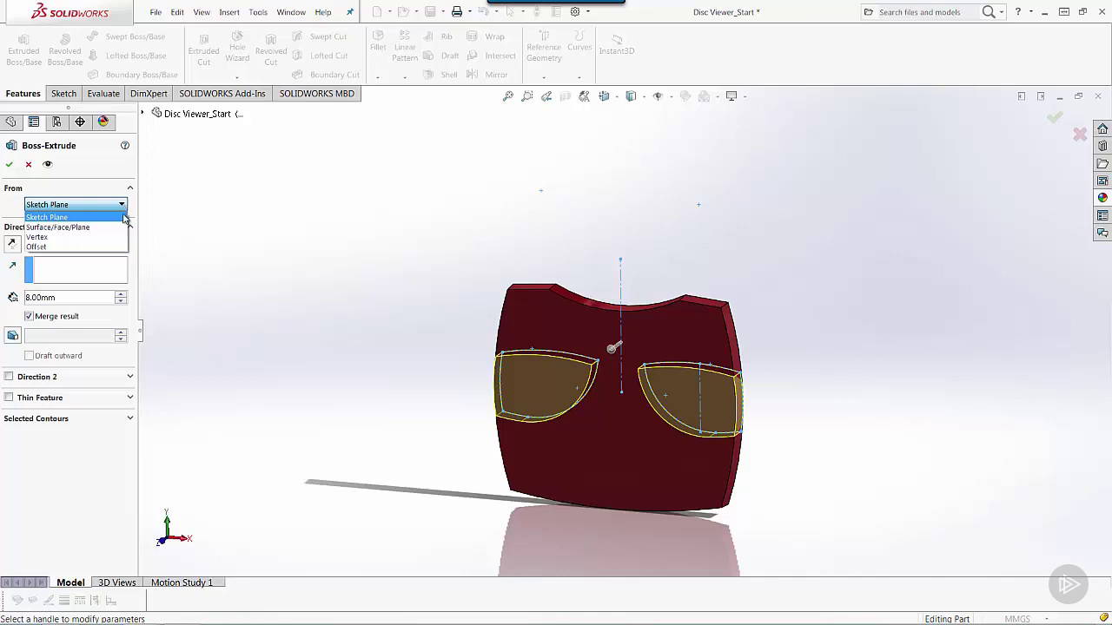
left_click(120, 249)
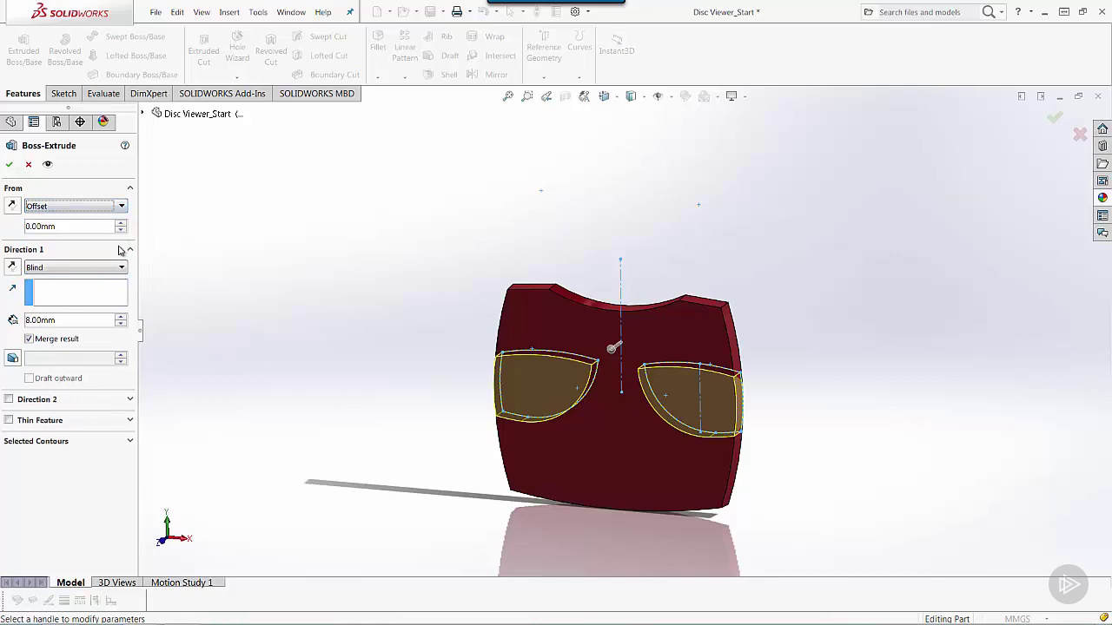
double_click(78, 227)
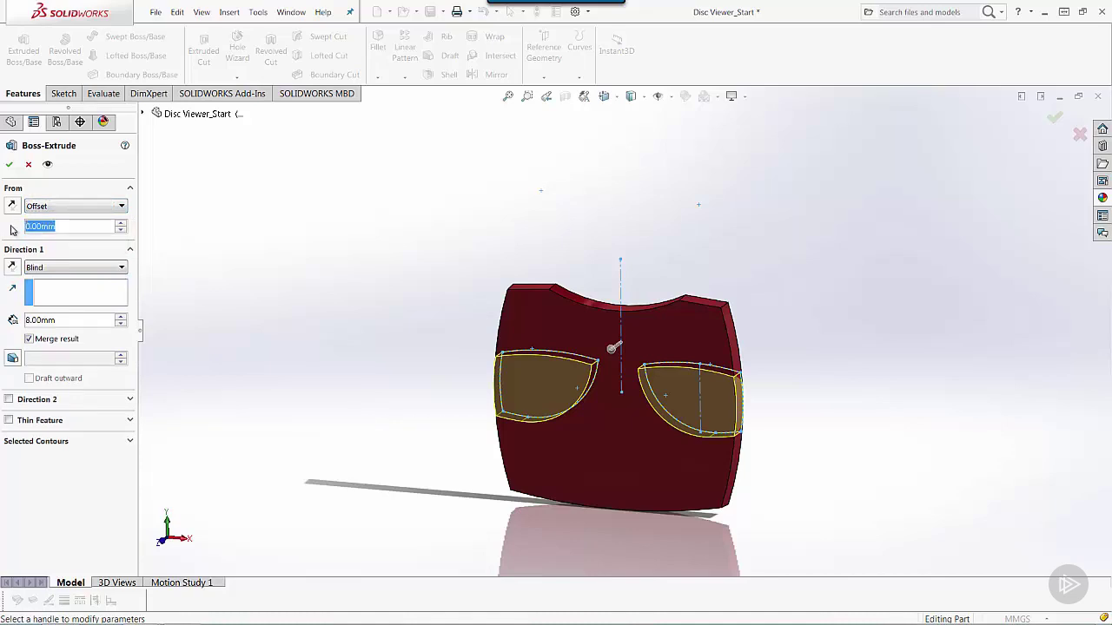
type("45")
key("Return")
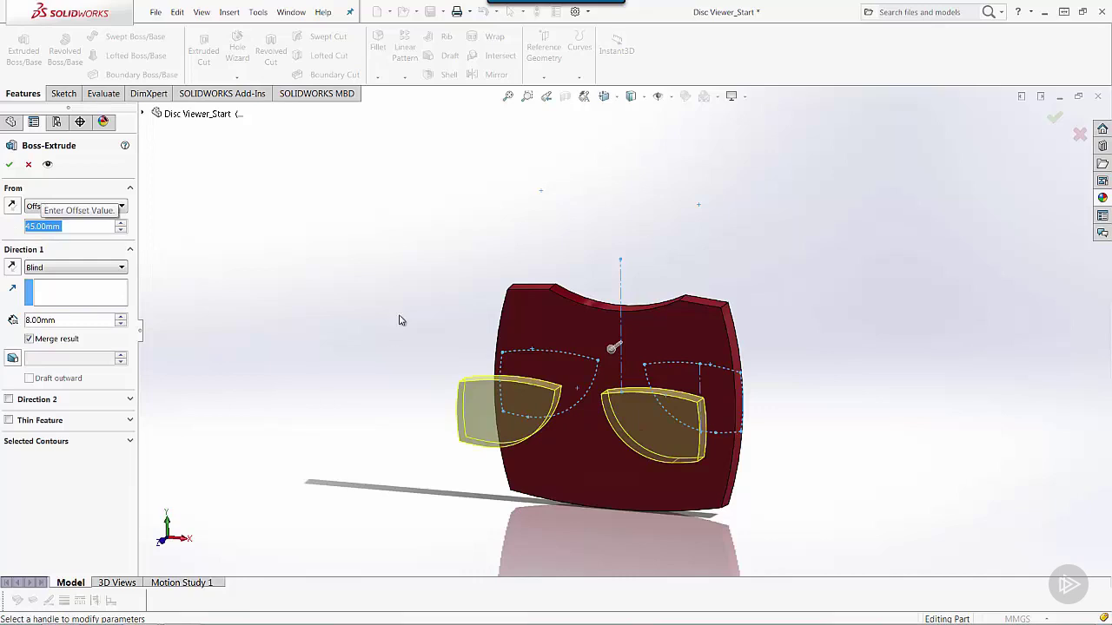
Reverse the optic mounts' extrusion direction toward the main body and end it up to the Front Plane
middle_click_drag(398, 319, 290, 295)
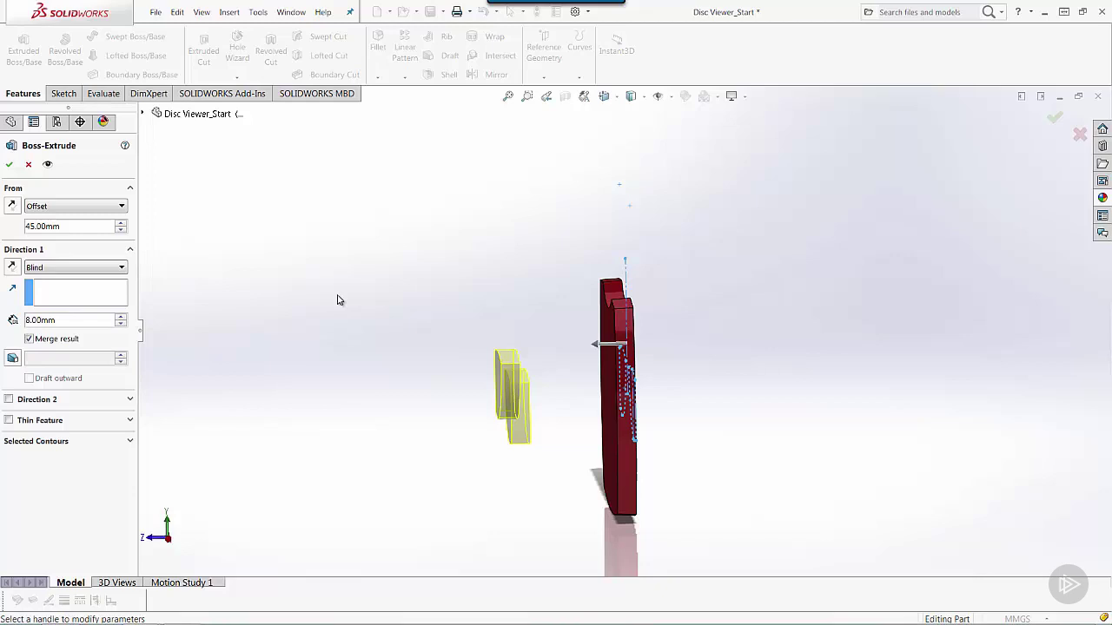
left_click(13, 207)
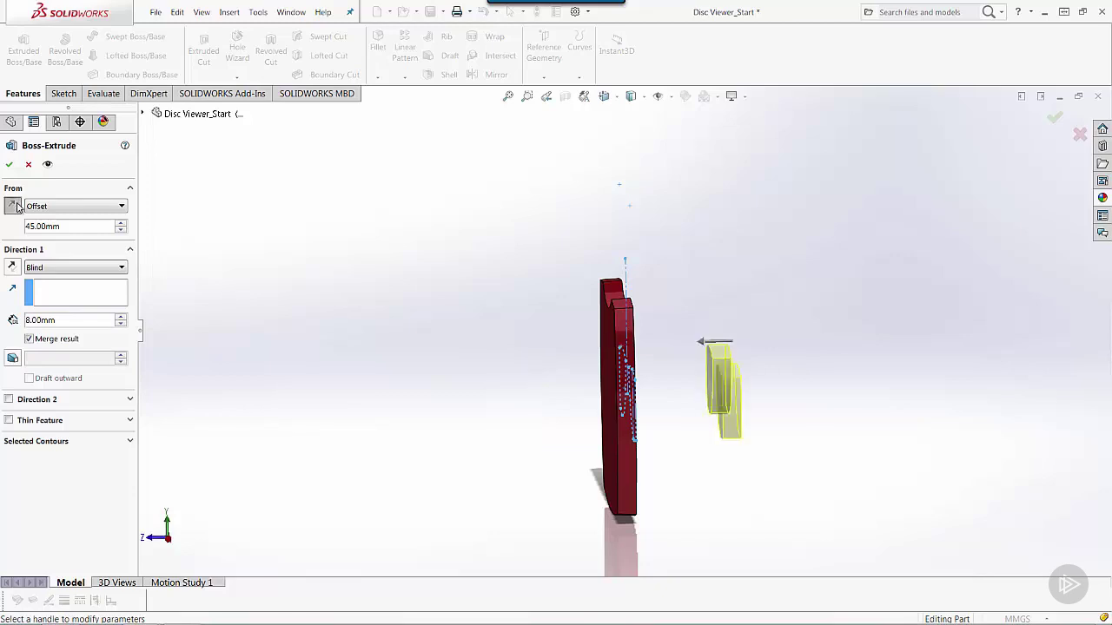
left_click(13, 207)
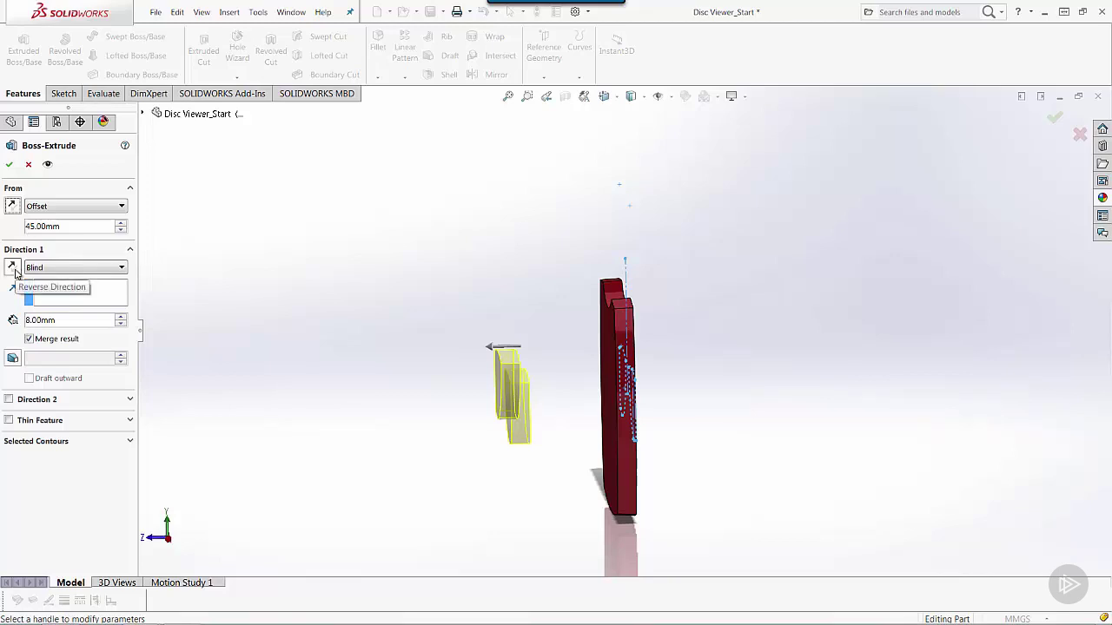
left_click(12, 269)
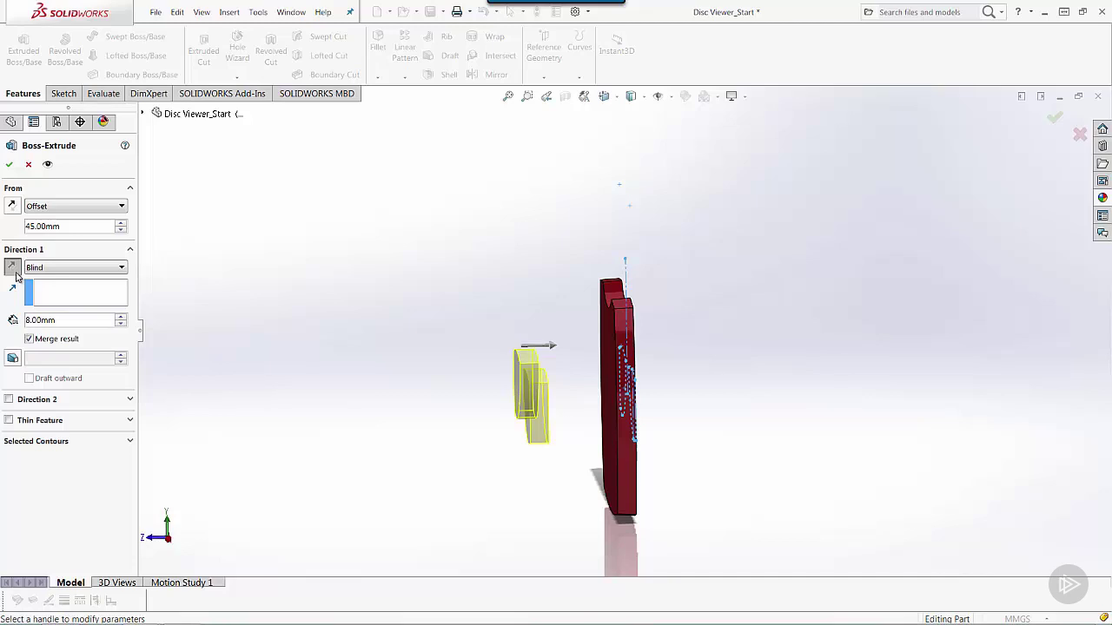
left_click(123, 272)
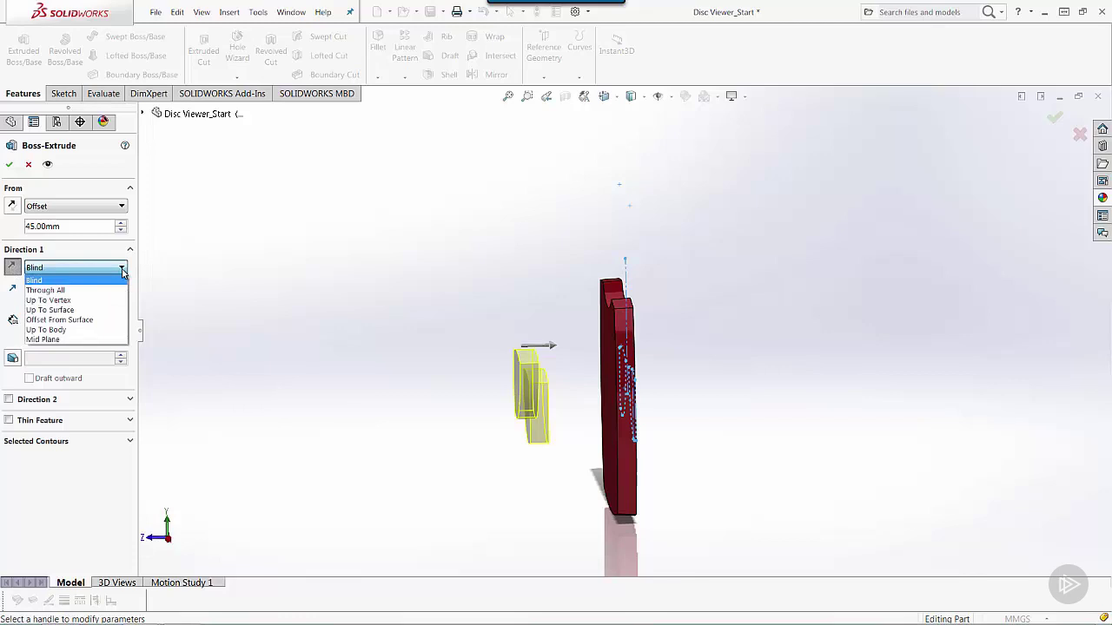
left_click(104, 310)
left_click(144, 114)
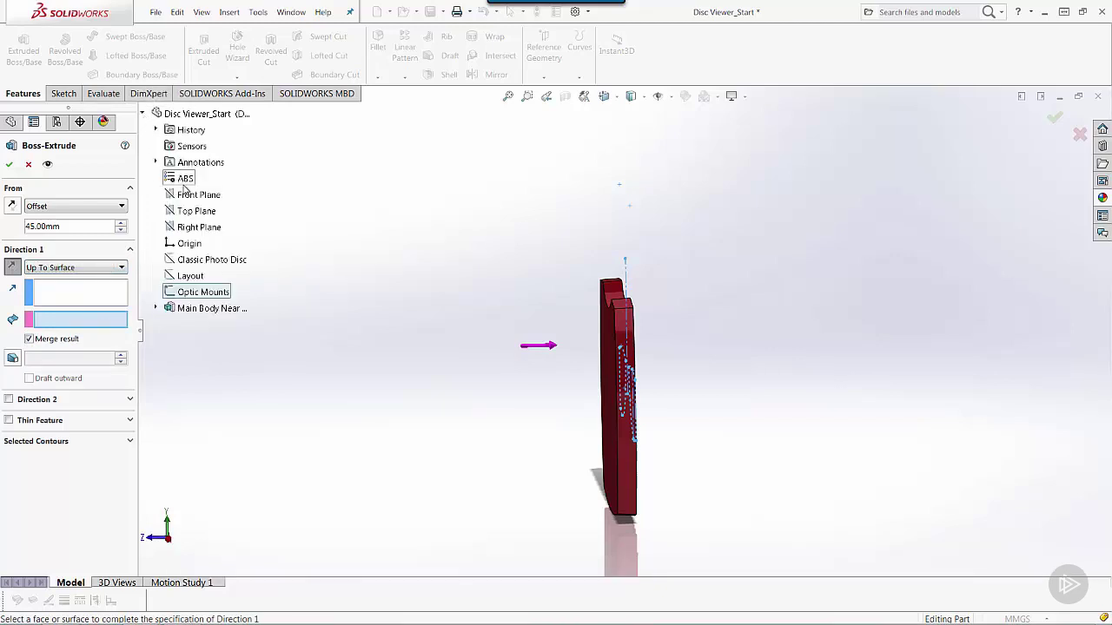
left_click(191, 196)
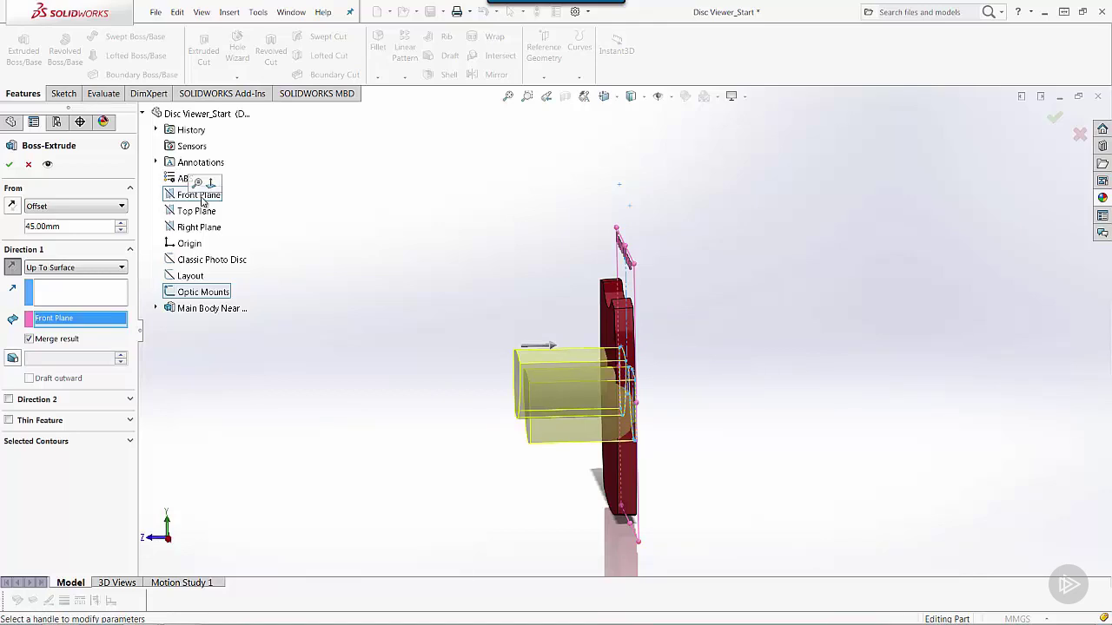
Apply a 3° outward draft to the optic mounts extrusion, finish it and show the part in isometric view
middle_click_drag(414, 350, 475, 396)
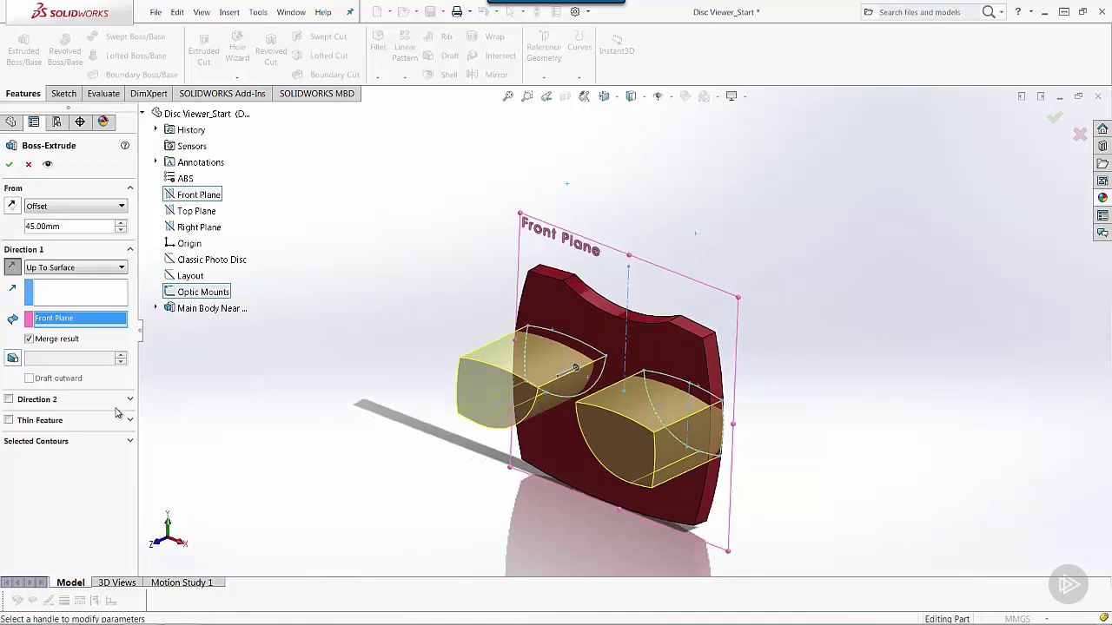
left_click(12, 358)
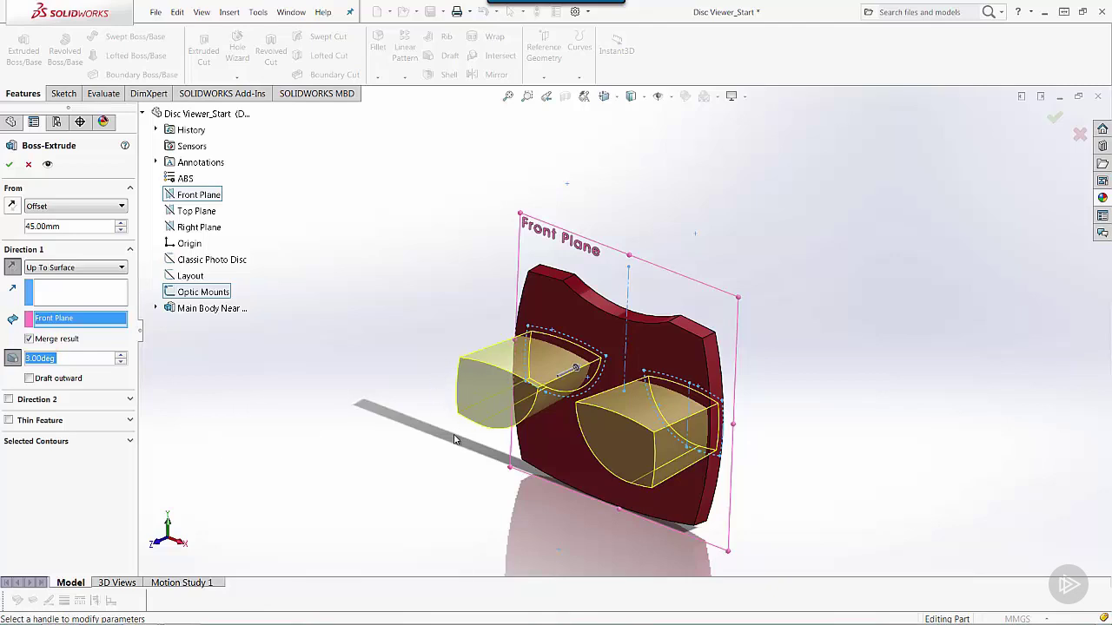
left_click(61, 380)
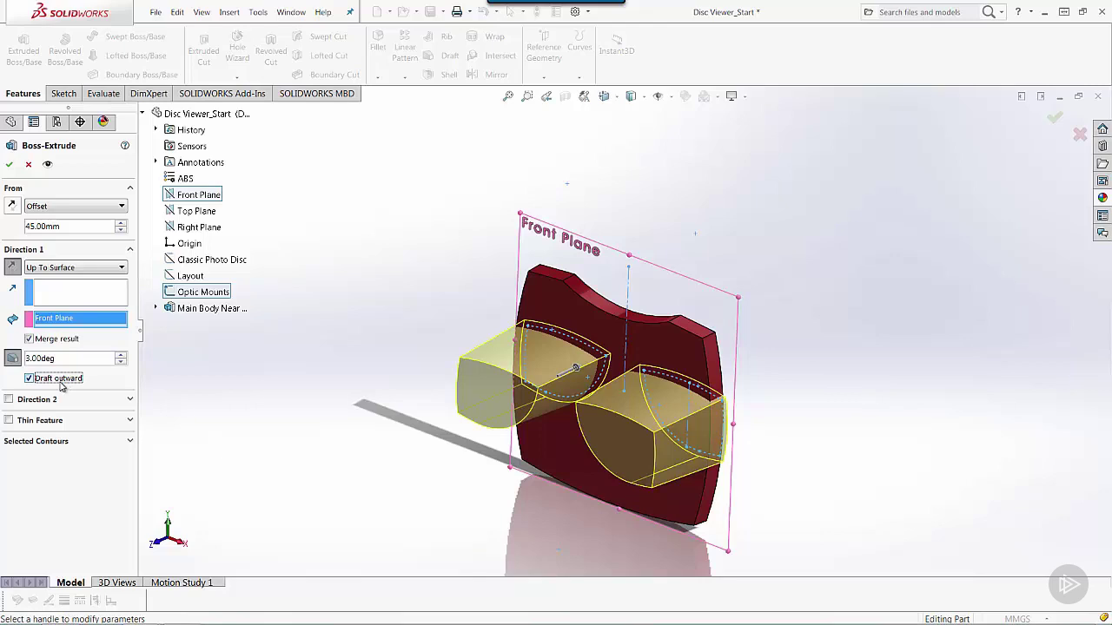
middle_click_drag(323, 482, 355, 449)
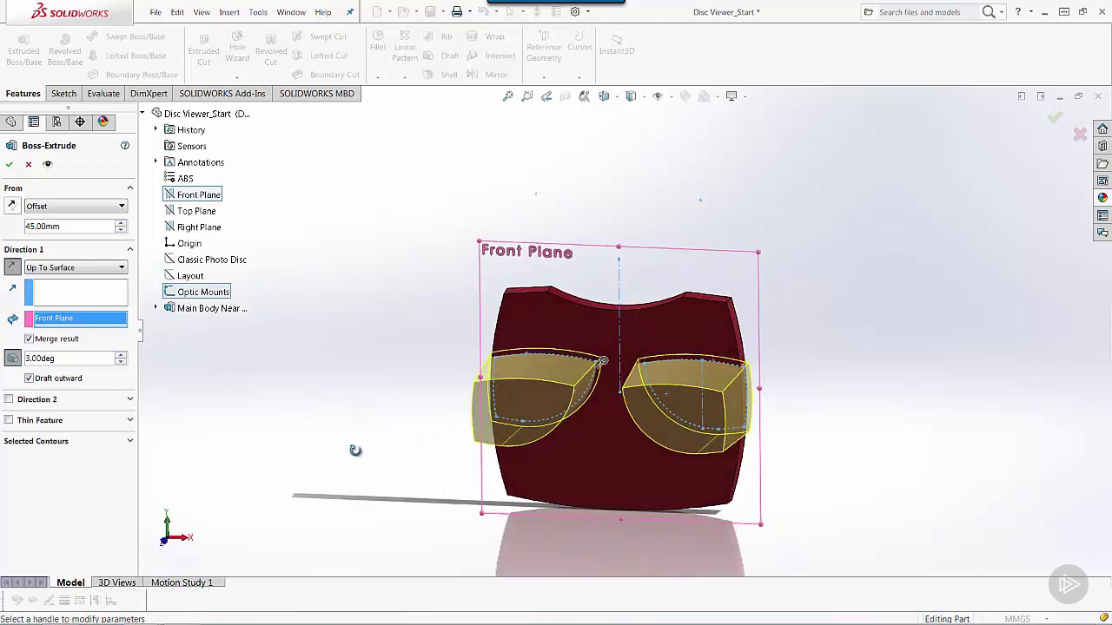
left_click(8, 165)
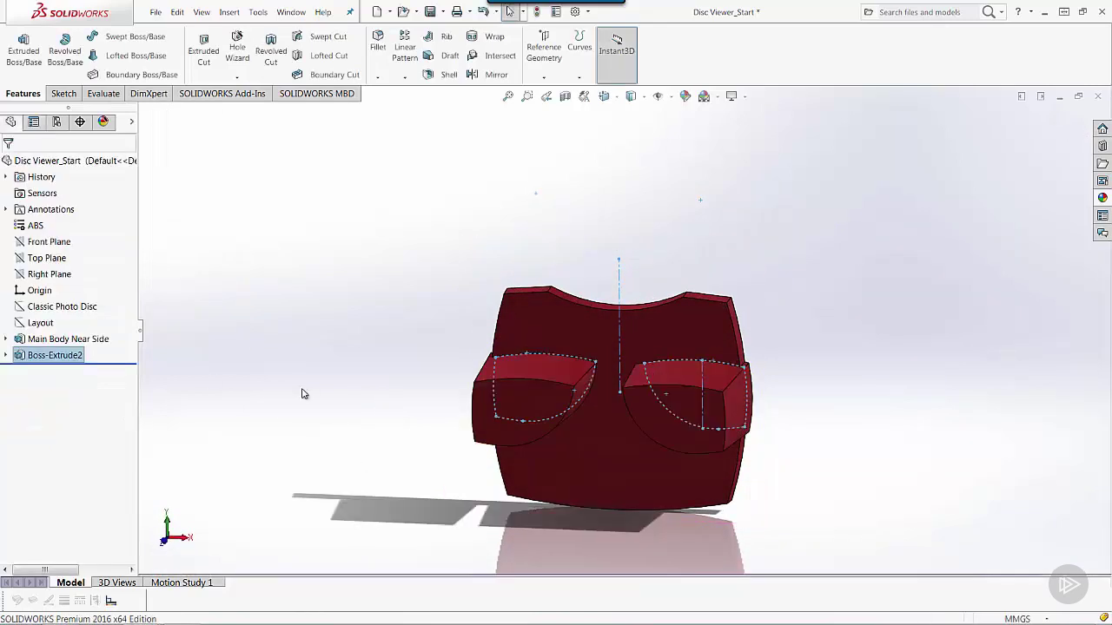
middle_click_drag(280, 442, 253, 463)
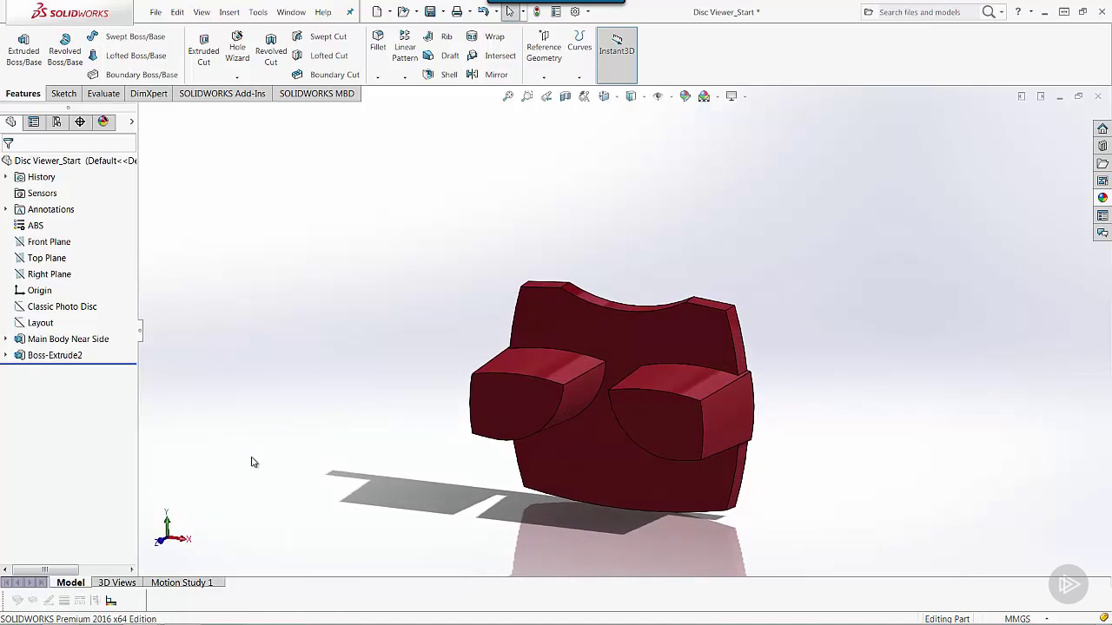
key("ctrl+7")
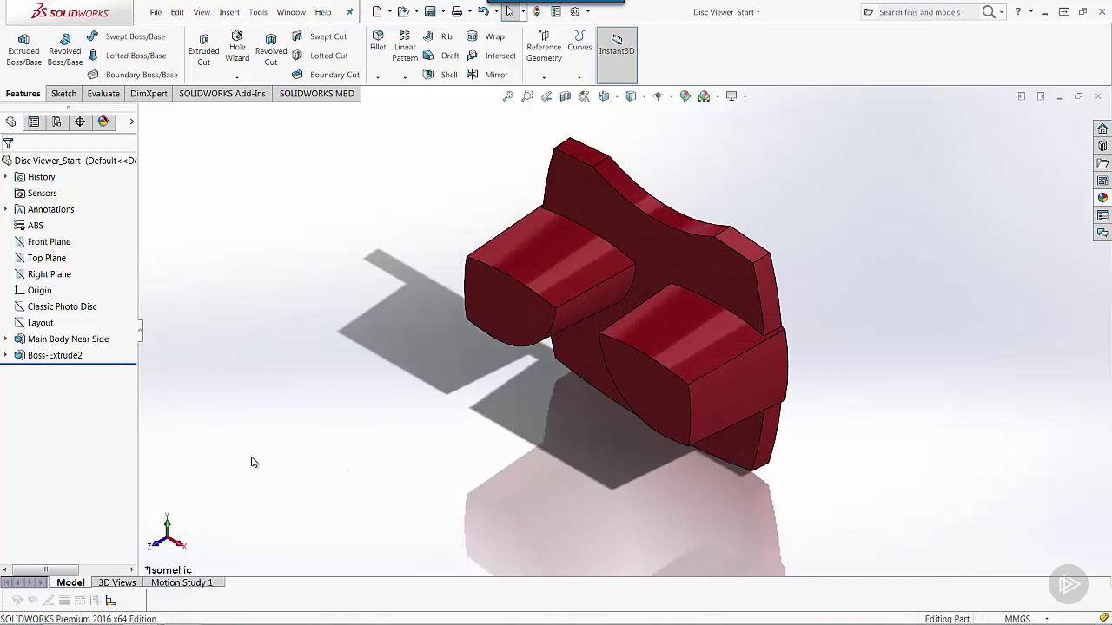